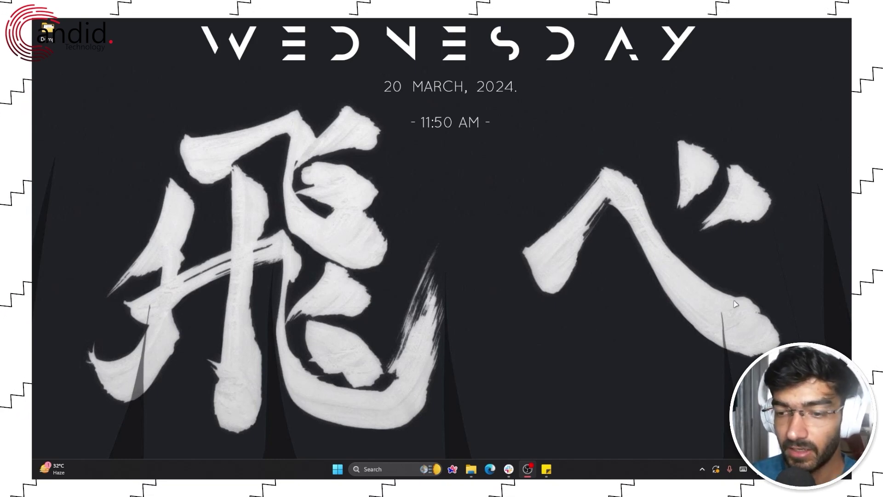
Check the Wi-Fi connection in quick settings and run an internet speed test on fast.com in the browser
key(super+a)
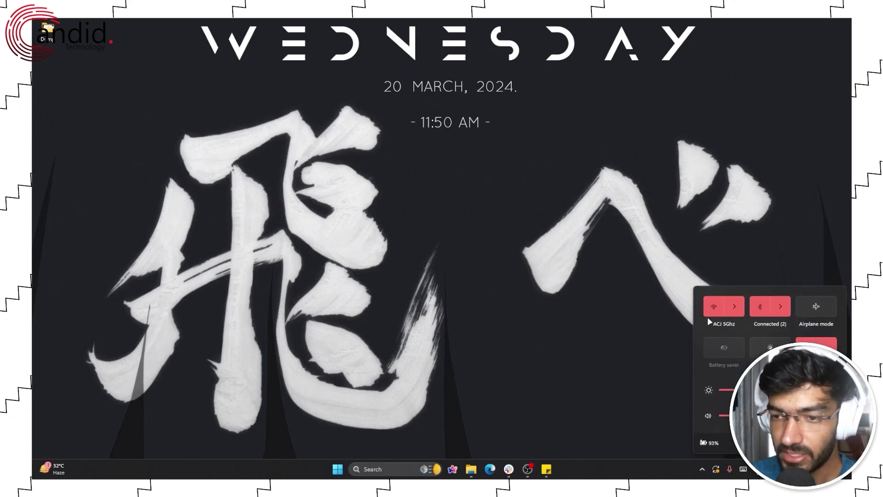
key(Escape)
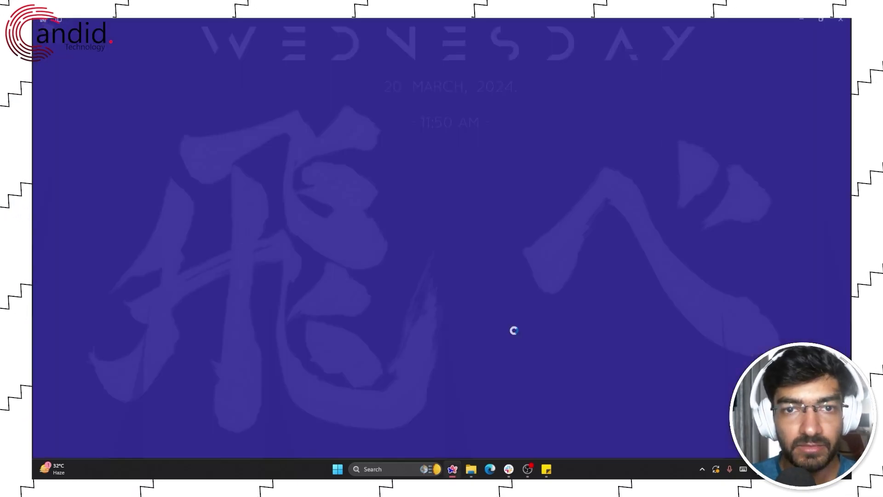
text(fast)
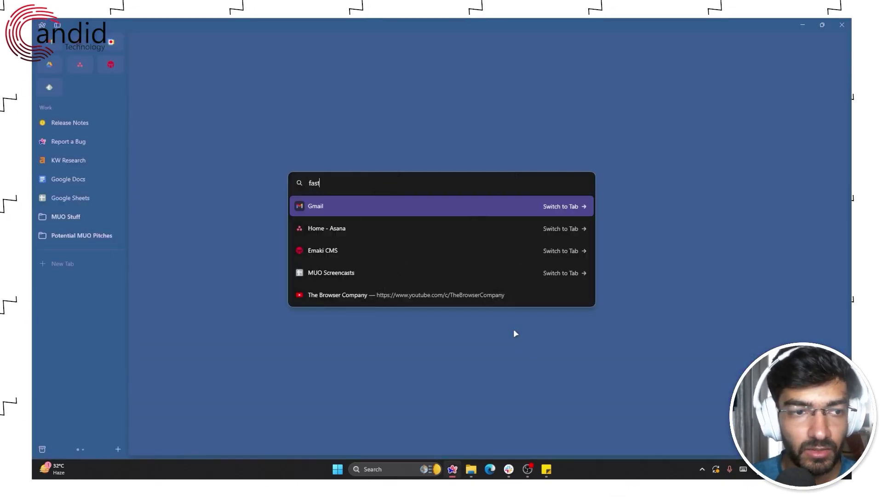
key(Return)
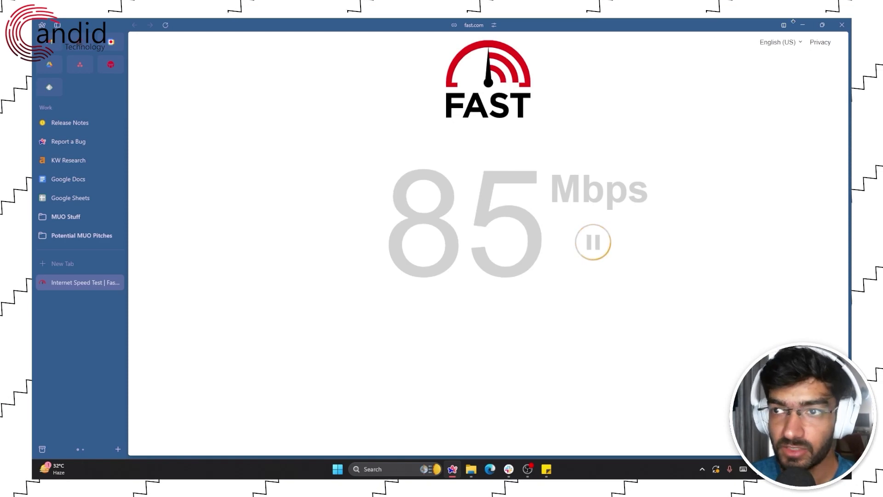
click(842, 24)
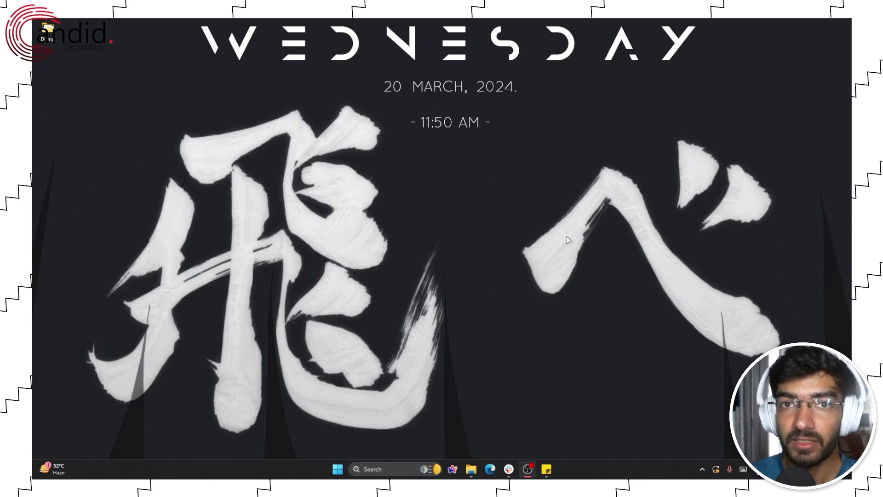
Search the installed applications for "riot" and launch the Riot Client
key(alt+Tab)
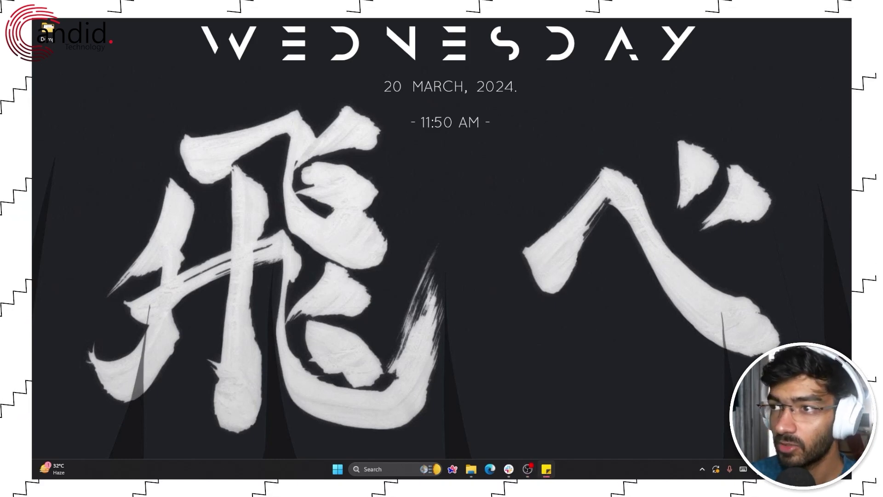
click(470, 182)
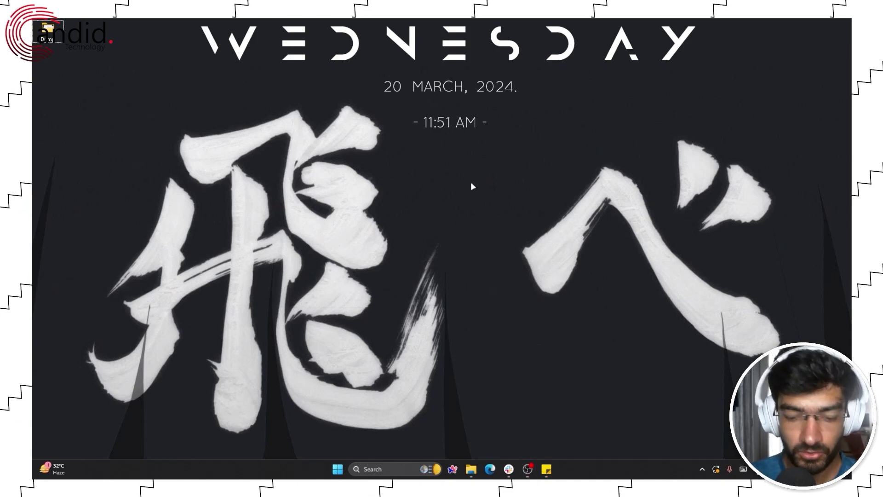
key(alt+space)
text(riot)
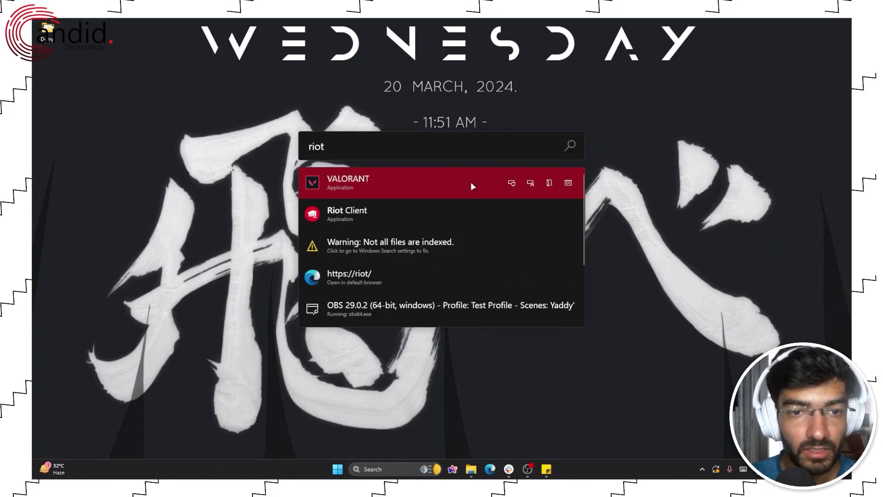
key(Down)
key(Return)
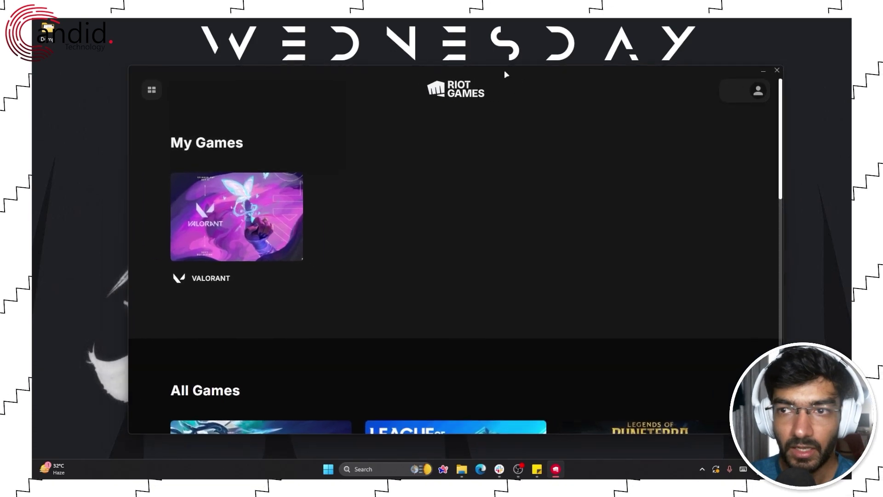
Examine the VALORANT page of the Riot Client settings, including the patchline choices and the Repair option, and close the settings
click(758, 90)
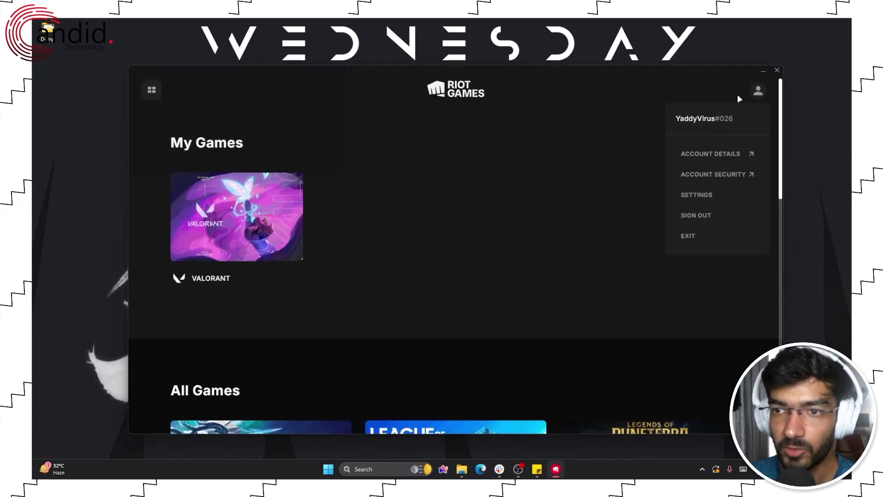
click(707, 196)
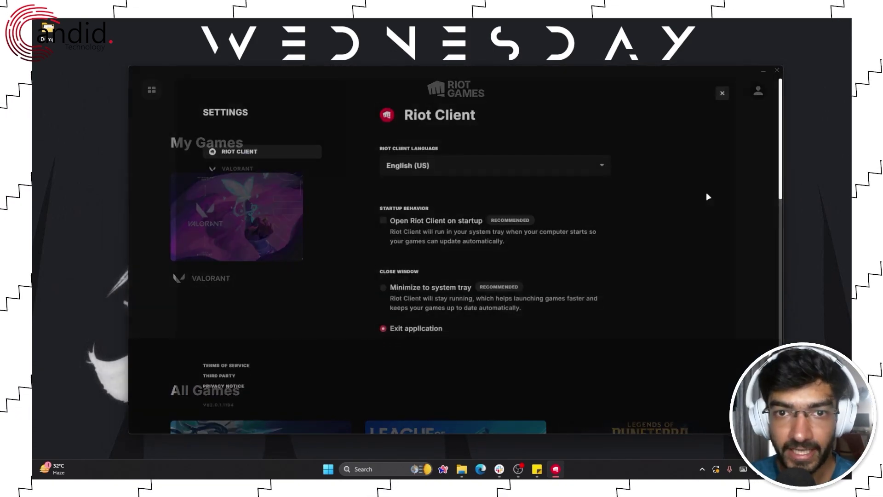
click(256, 168)
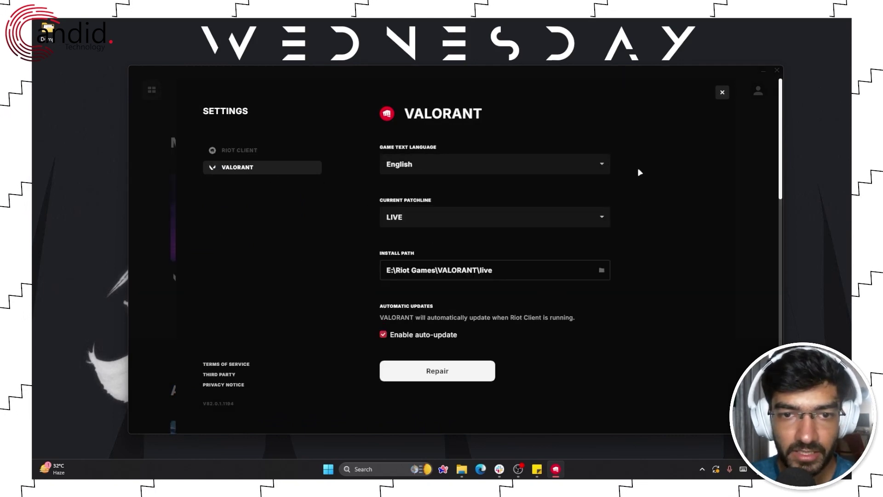
click(456, 218)
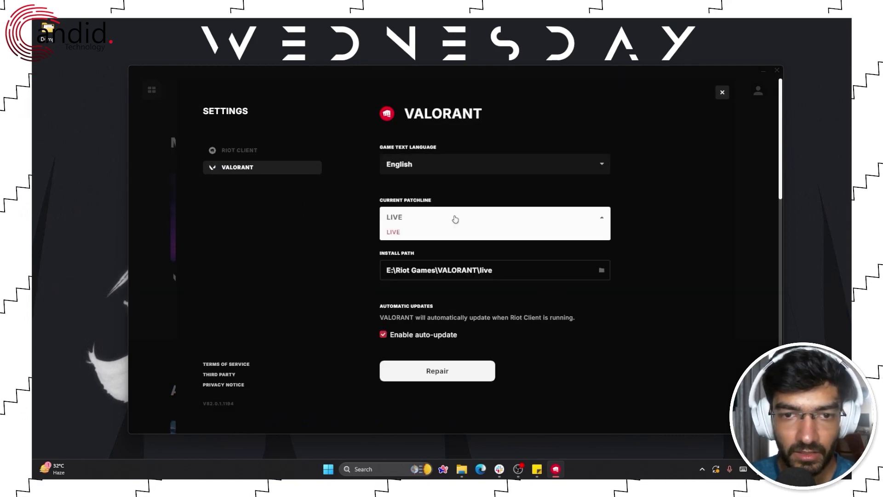
click(386, 210)
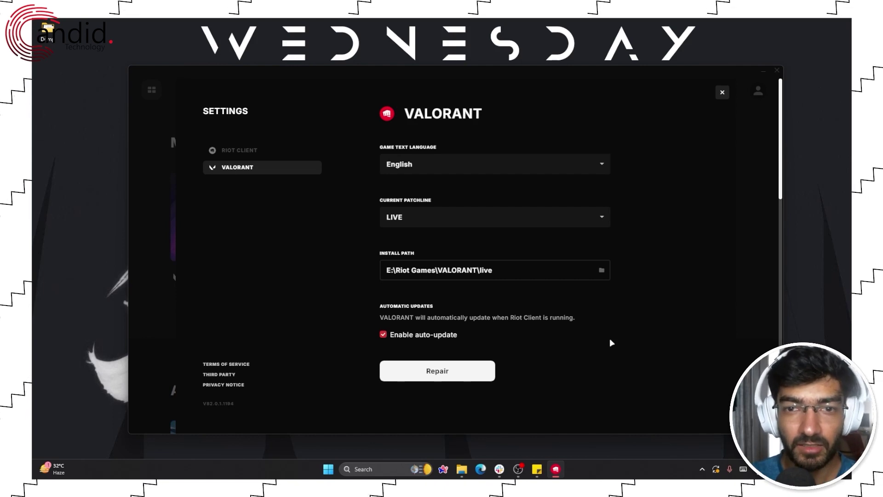
click(722, 92)
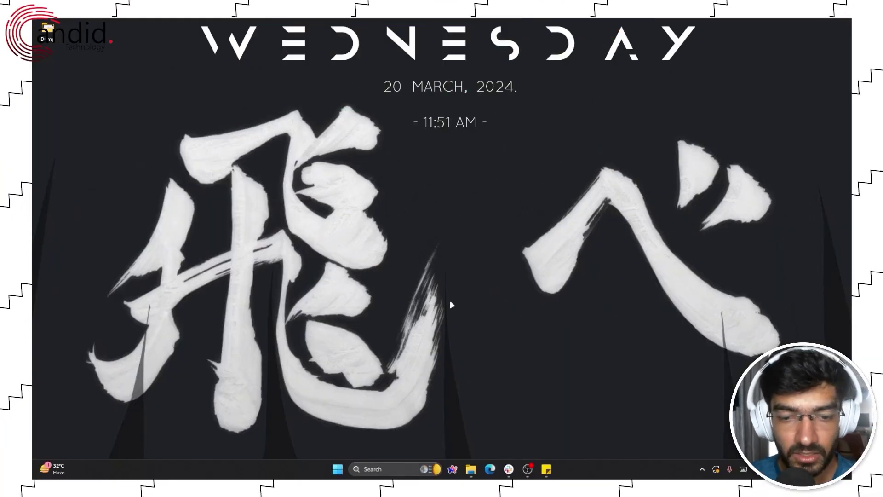
Open the list of installed apps in Windows Settings and search it for "Vanguard"
right_click(332, 463)
key(Escape)
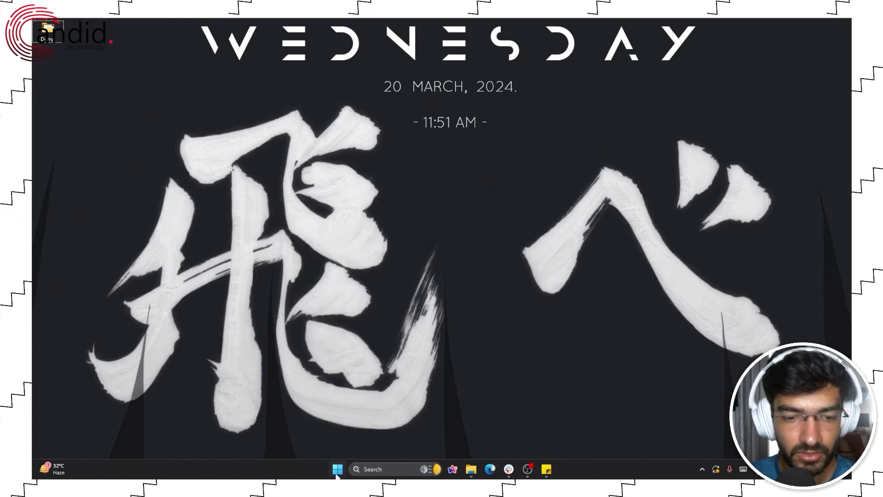
right_click(337, 469)
click(345, 210)
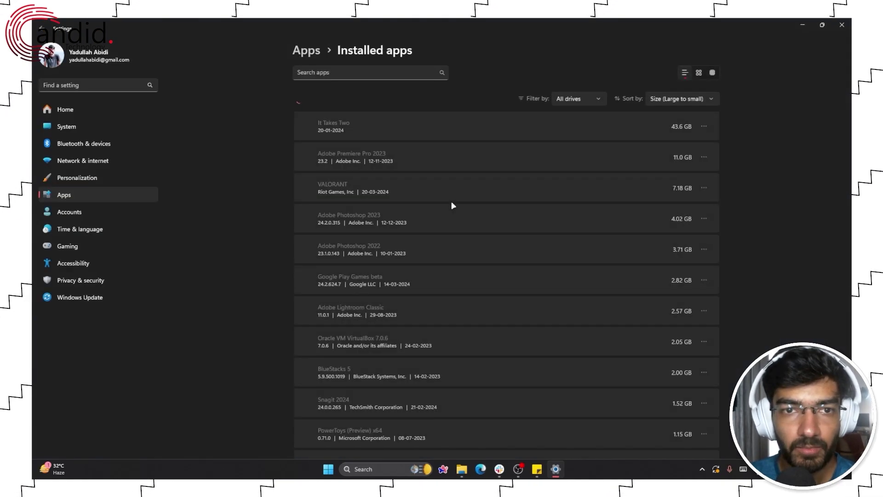
click(377, 73)
text(Vanguard)
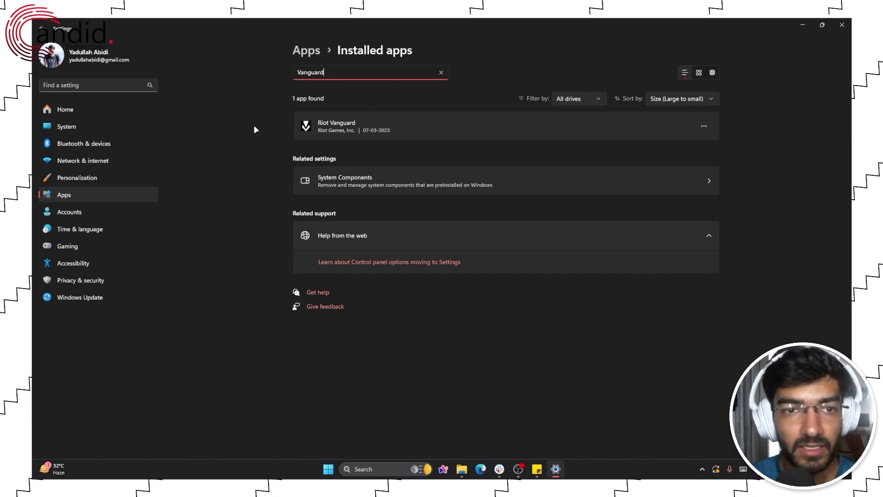
View the uninstall option for Riot Vanguard without running it, and close Settings
click(704, 126)
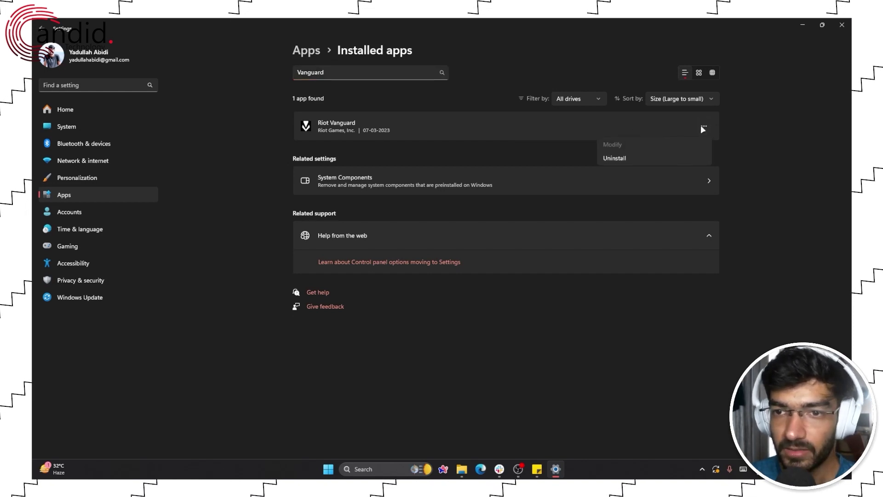
click(481, 143)
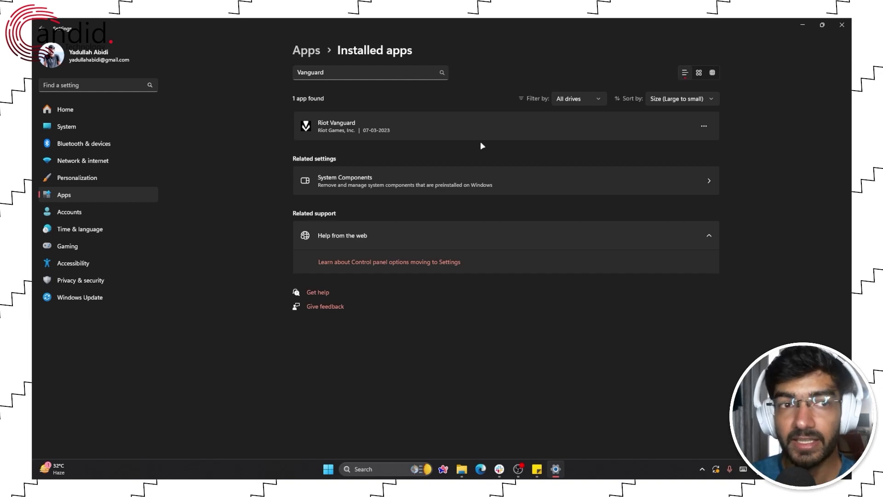
click(832, 25)
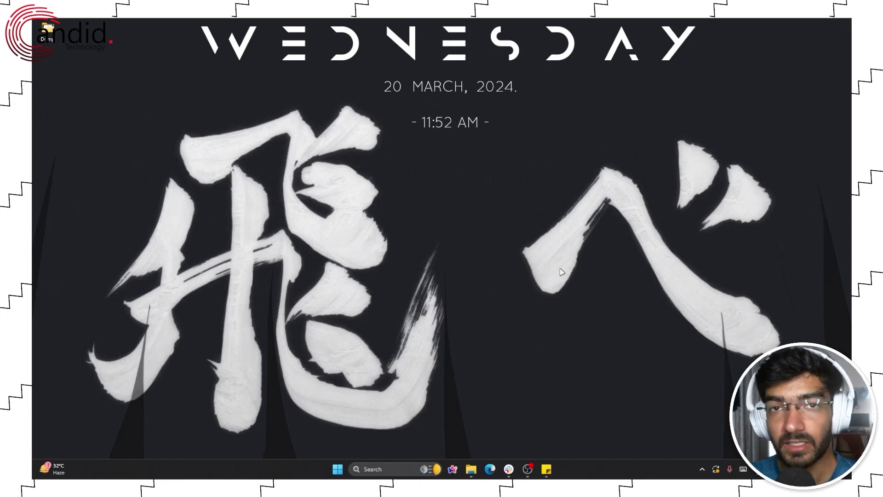
Search Windows for "firewall", open Firewall & network protection, and open the list of apps allowed through the firewall
key(super)
text(fi)
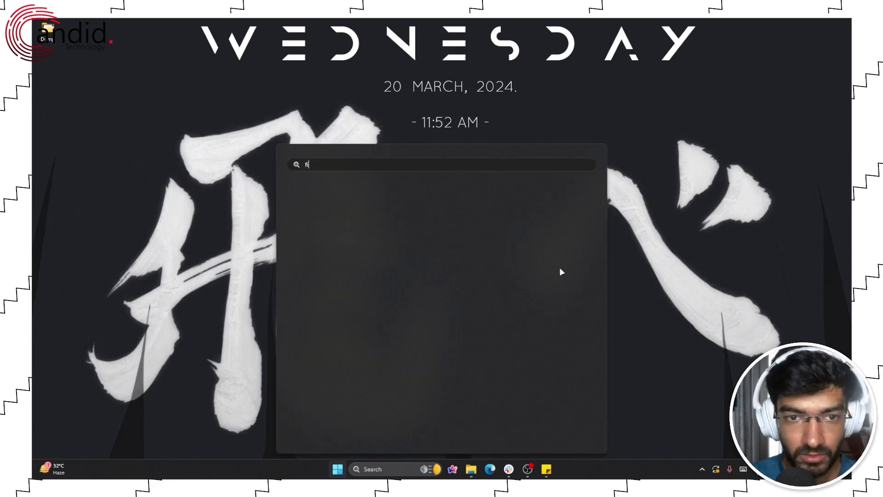
text(rew)
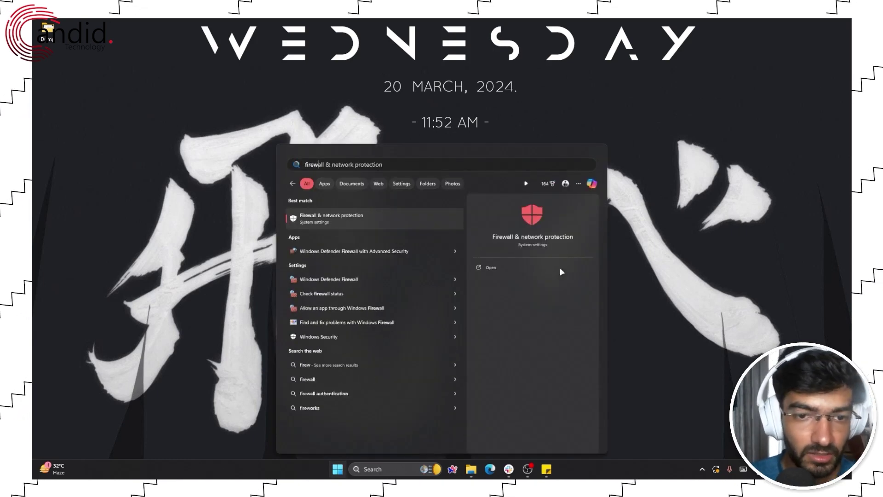
key(Escape)
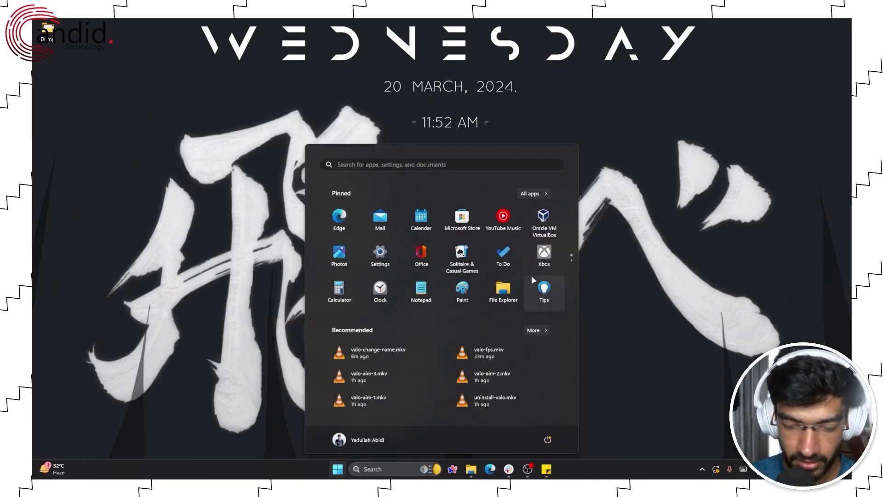
text(firewal)
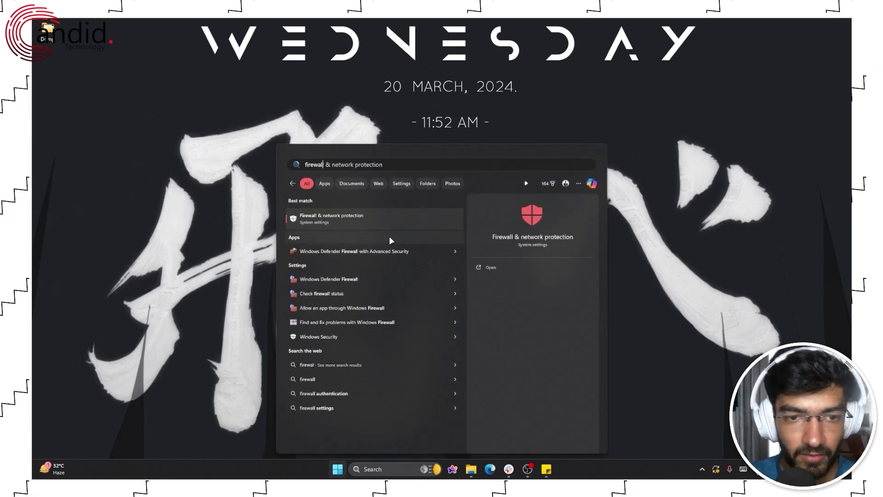
text(l)
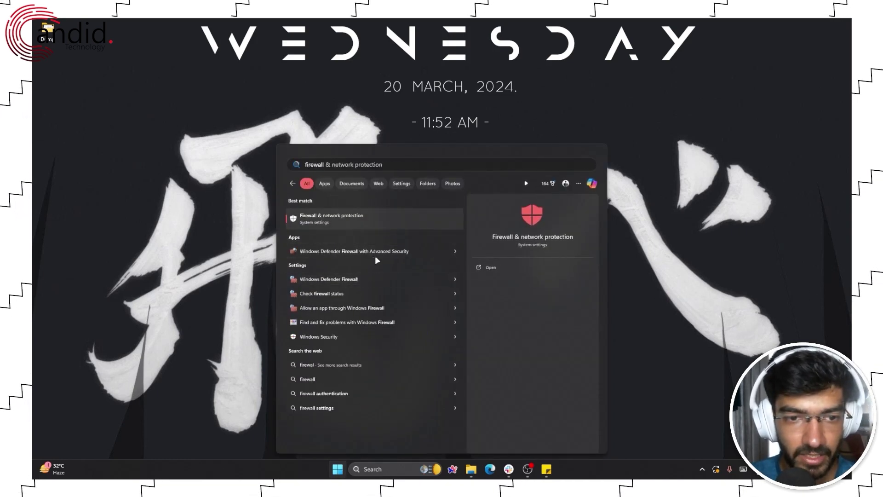
click(364, 219)
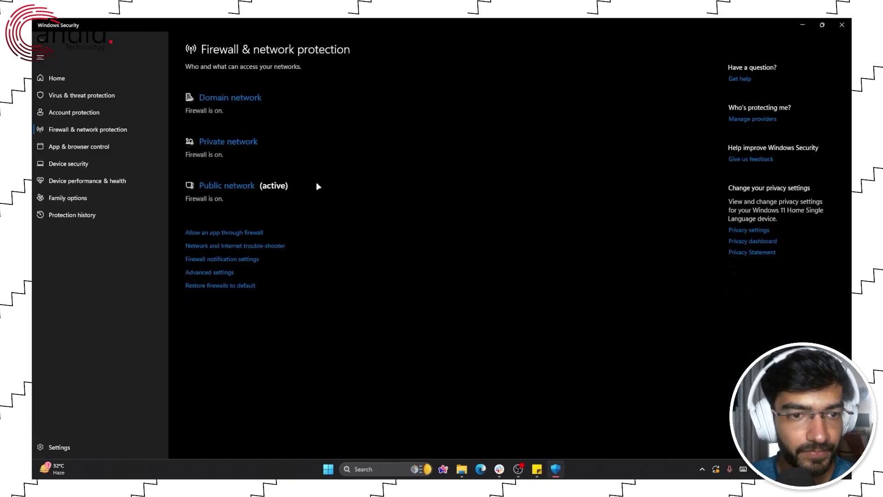
click(220, 235)
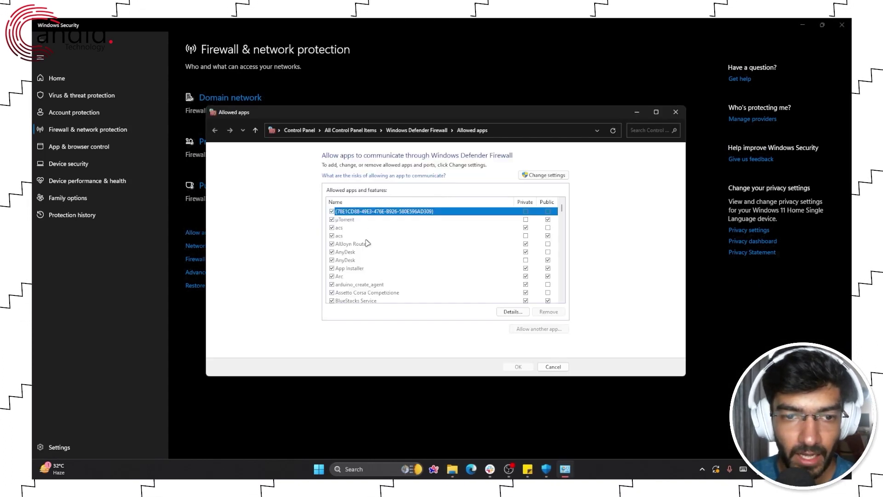
Allow VALORANT through Windows Defender Firewall on both private and public networks and save the change
scroll(370, 246, down, 20)
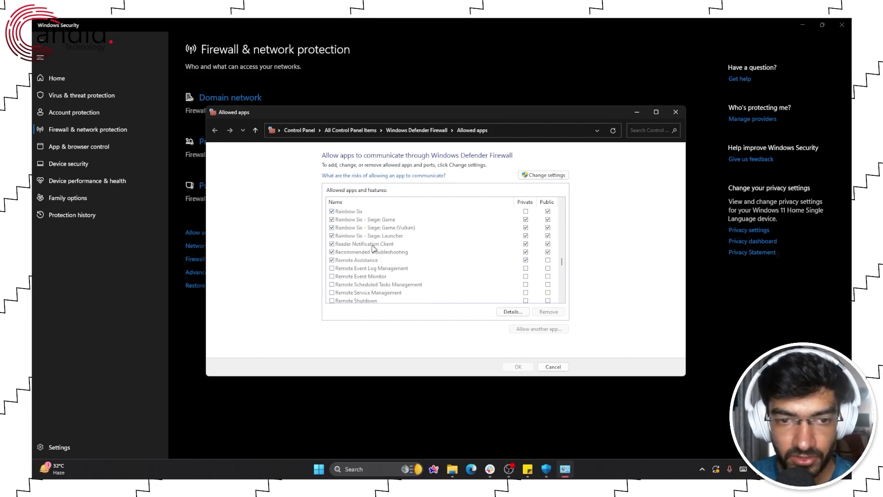
scroll(373, 248, down, 10)
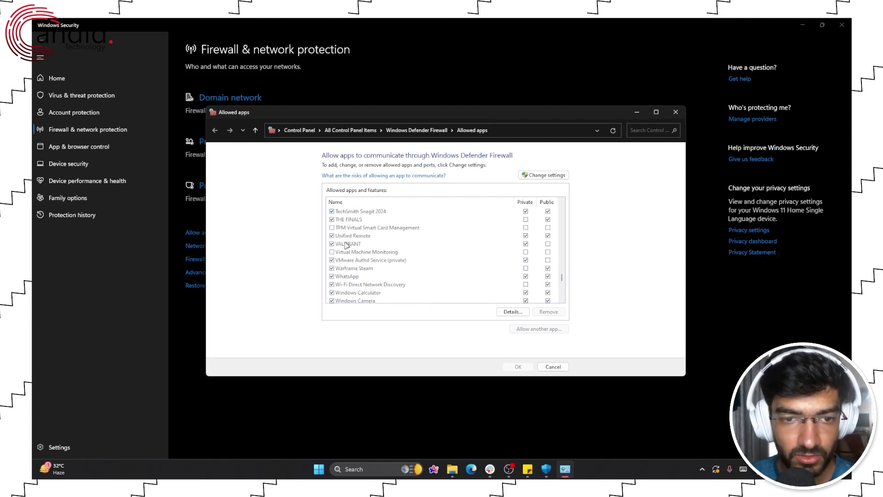
click(346, 244)
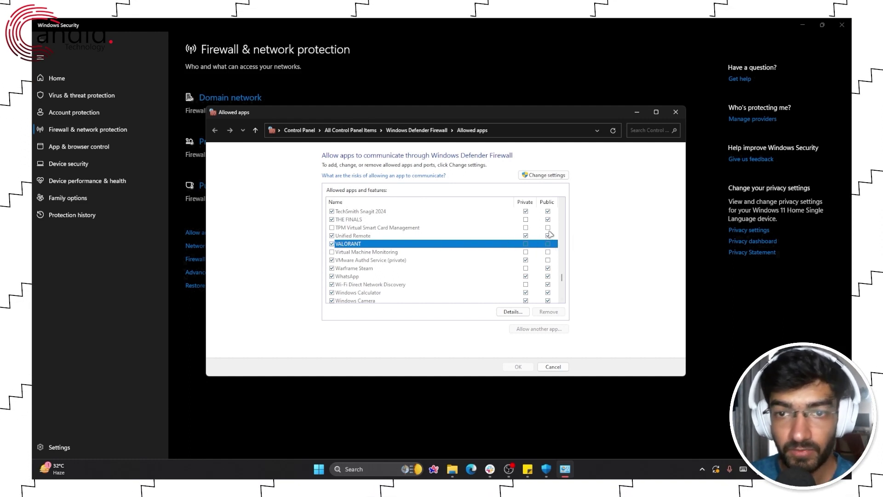
click(549, 175)
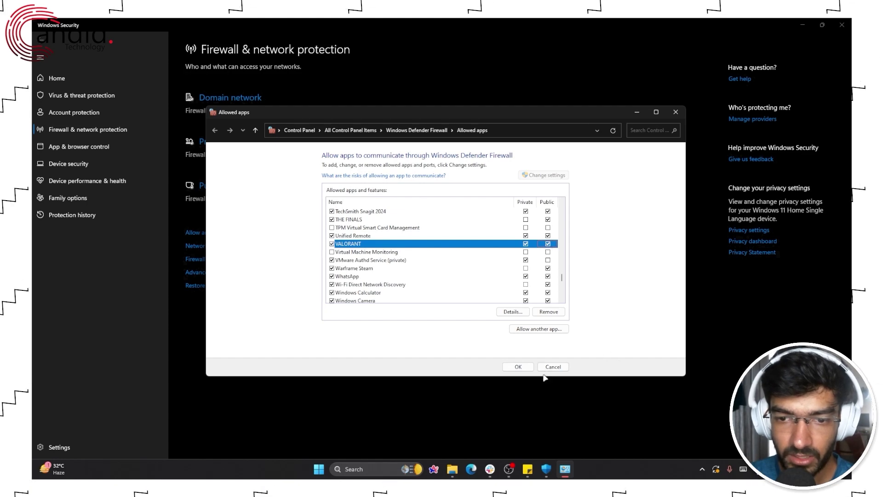
click(518, 366)
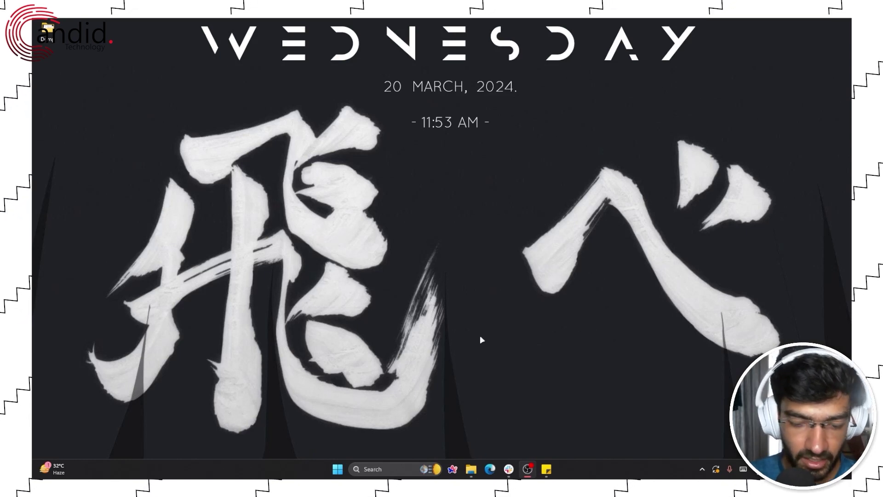
Search Windows for VALORANT to view its Run as administrator option, and dismiss the search
key(super)
text(valorANT)
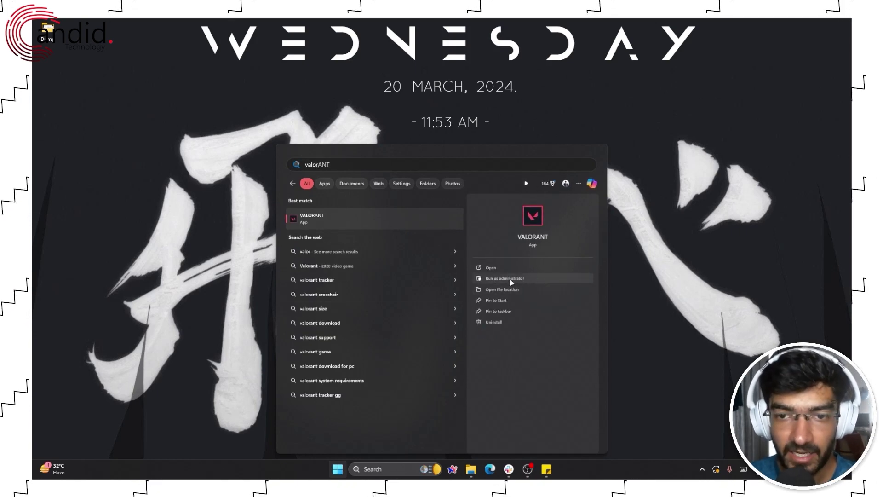
click(665, 234)
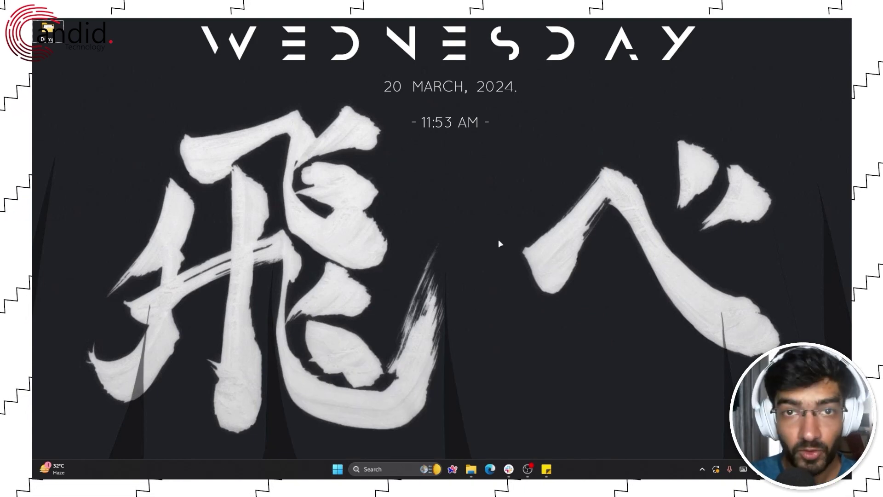
Check the Windows Update page in Settings for pending updates and close Settings
key(super+i)
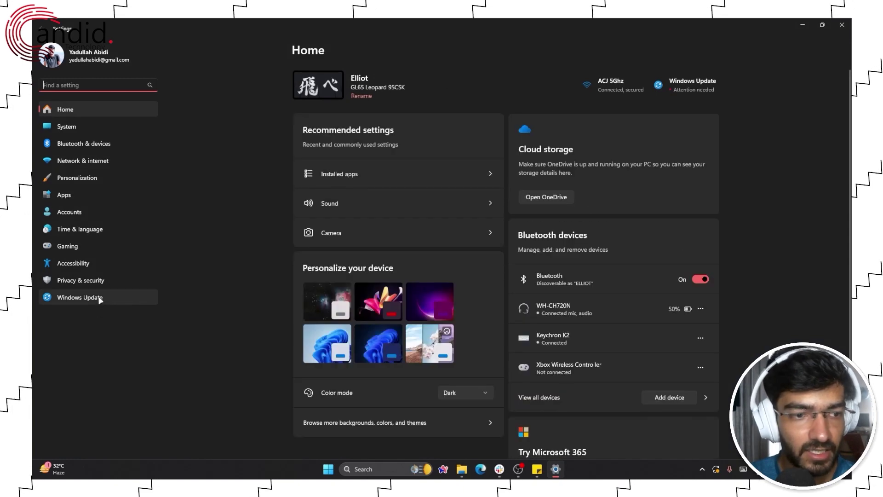
click(96, 297)
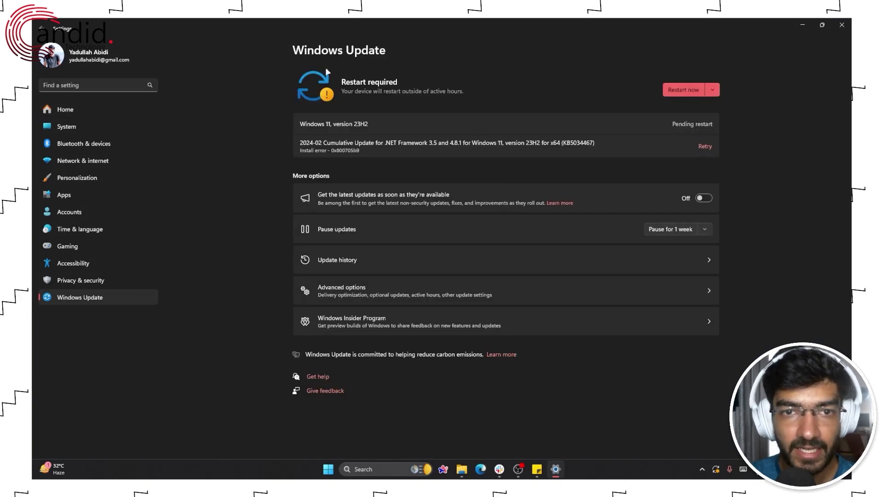
click(838, 27)
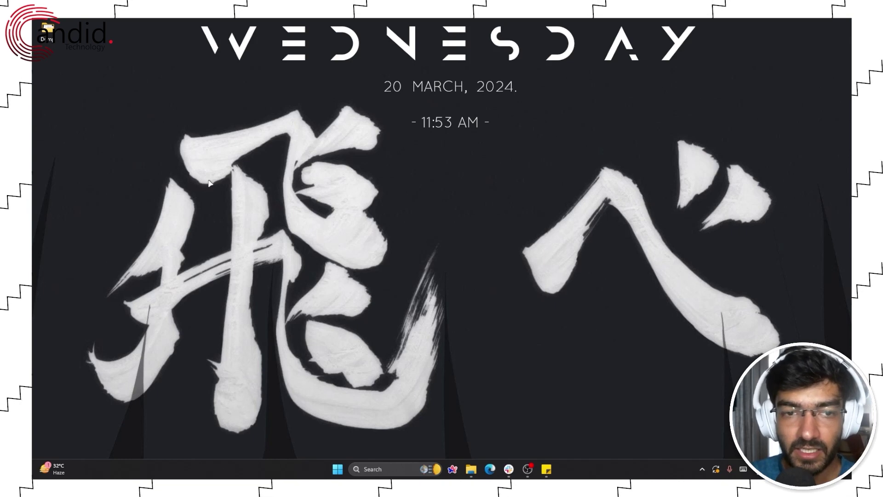
click(561, 278)
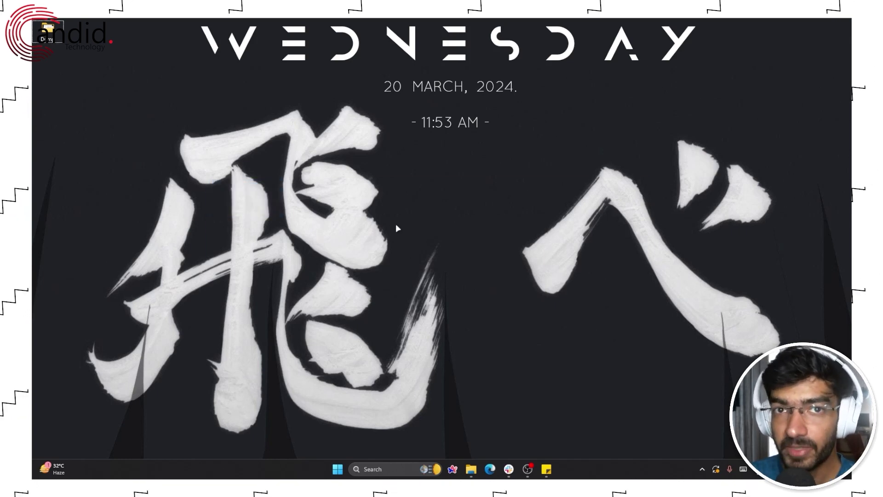